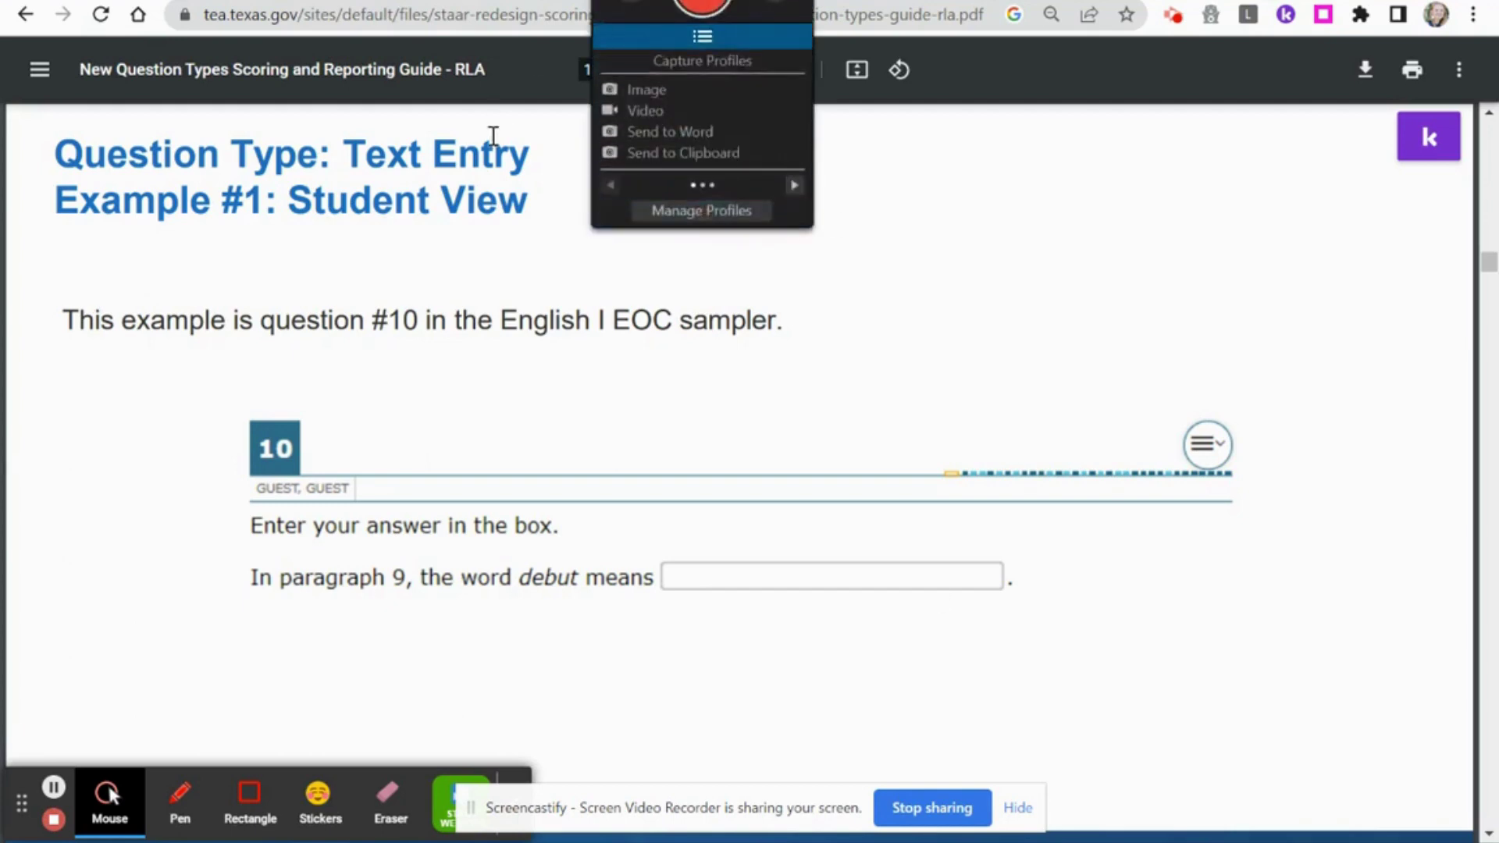
In the STAAR New Question Types form editor, set the new question's type to Short answer.
{"action": "key", "text": "ctrl+Tab"}
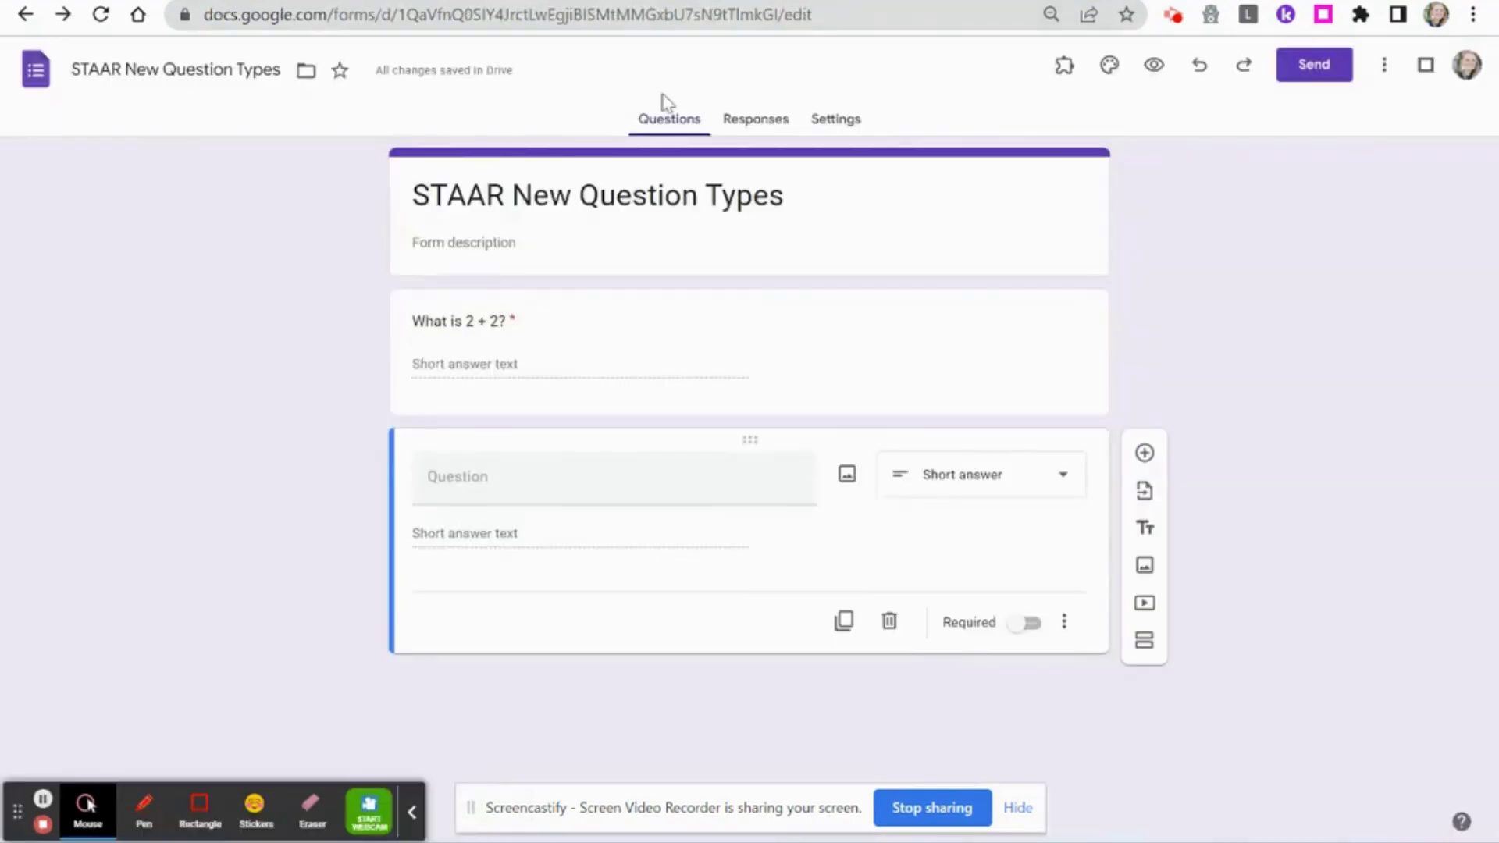
{"action": "left_click", "coordinate": [1020, 490]}
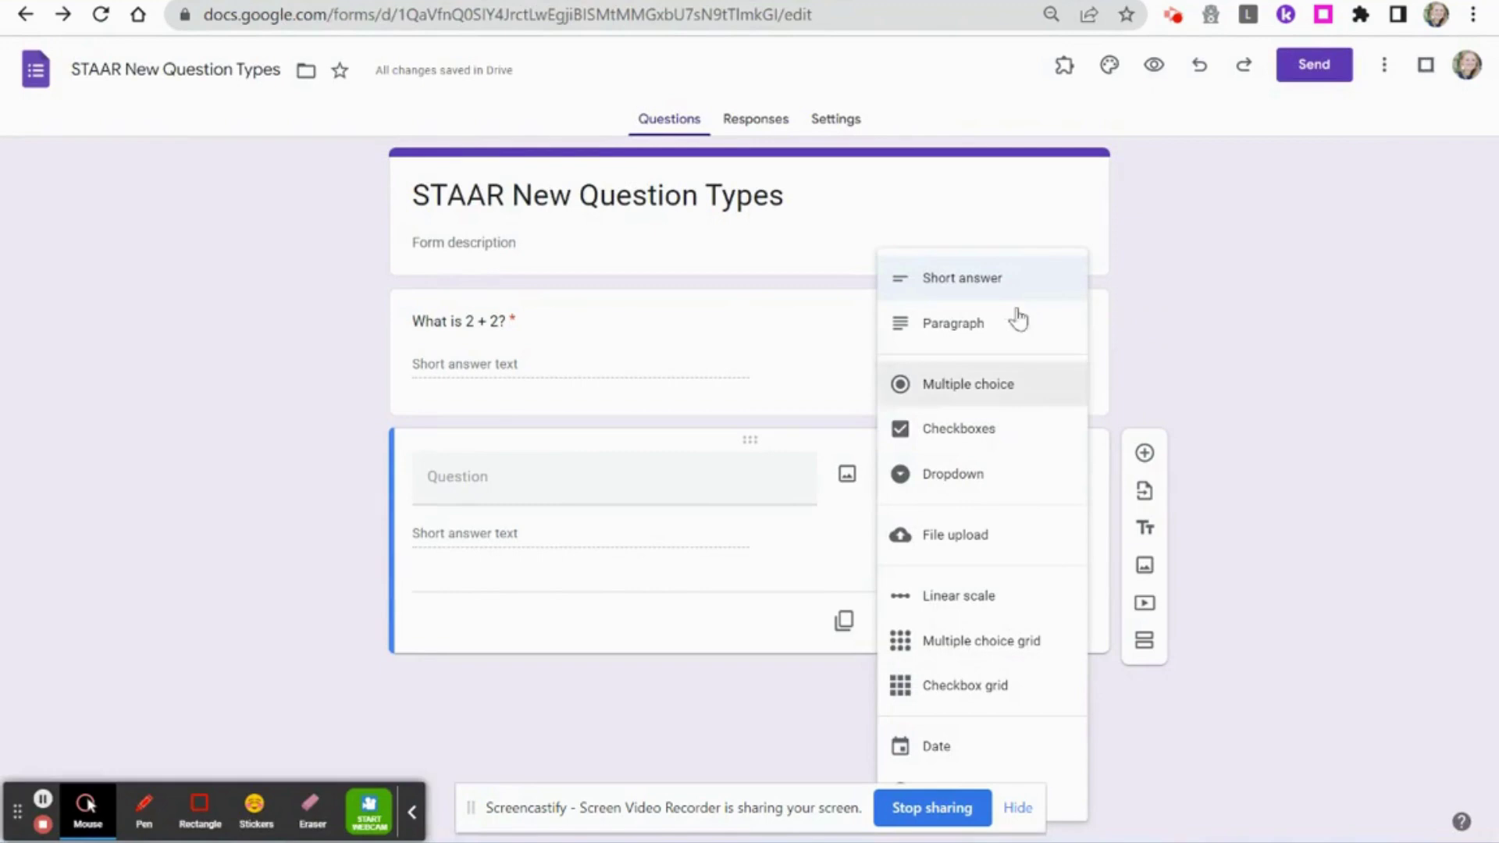
{"action": "left_click", "coordinate": [990, 291]}
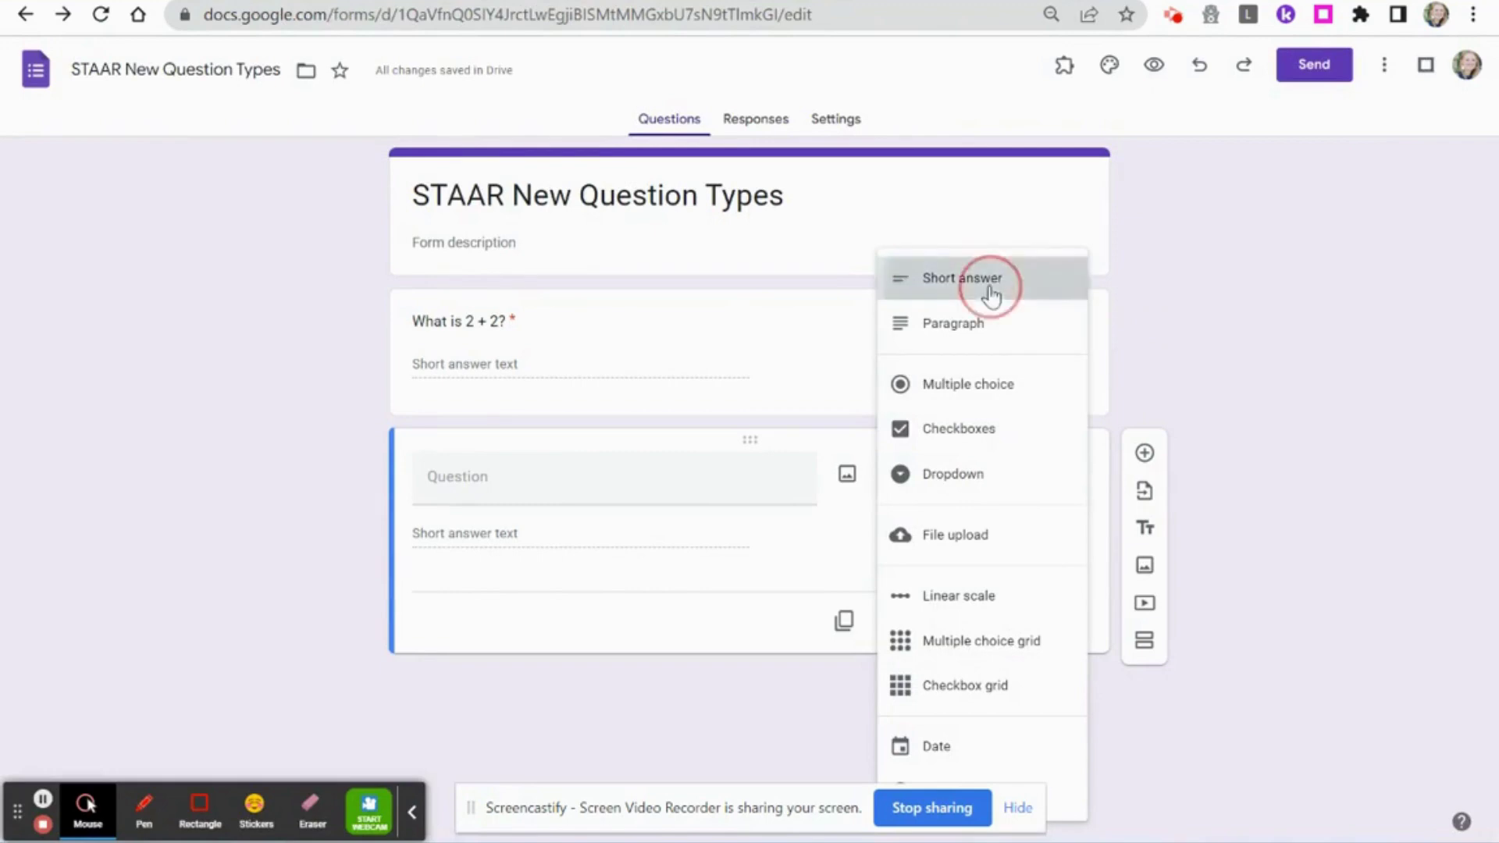
Title the new short-answer question 'What is 2 + 2?' and switch on Required.
{"action": "left_click", "coordinate": [555, 490]}
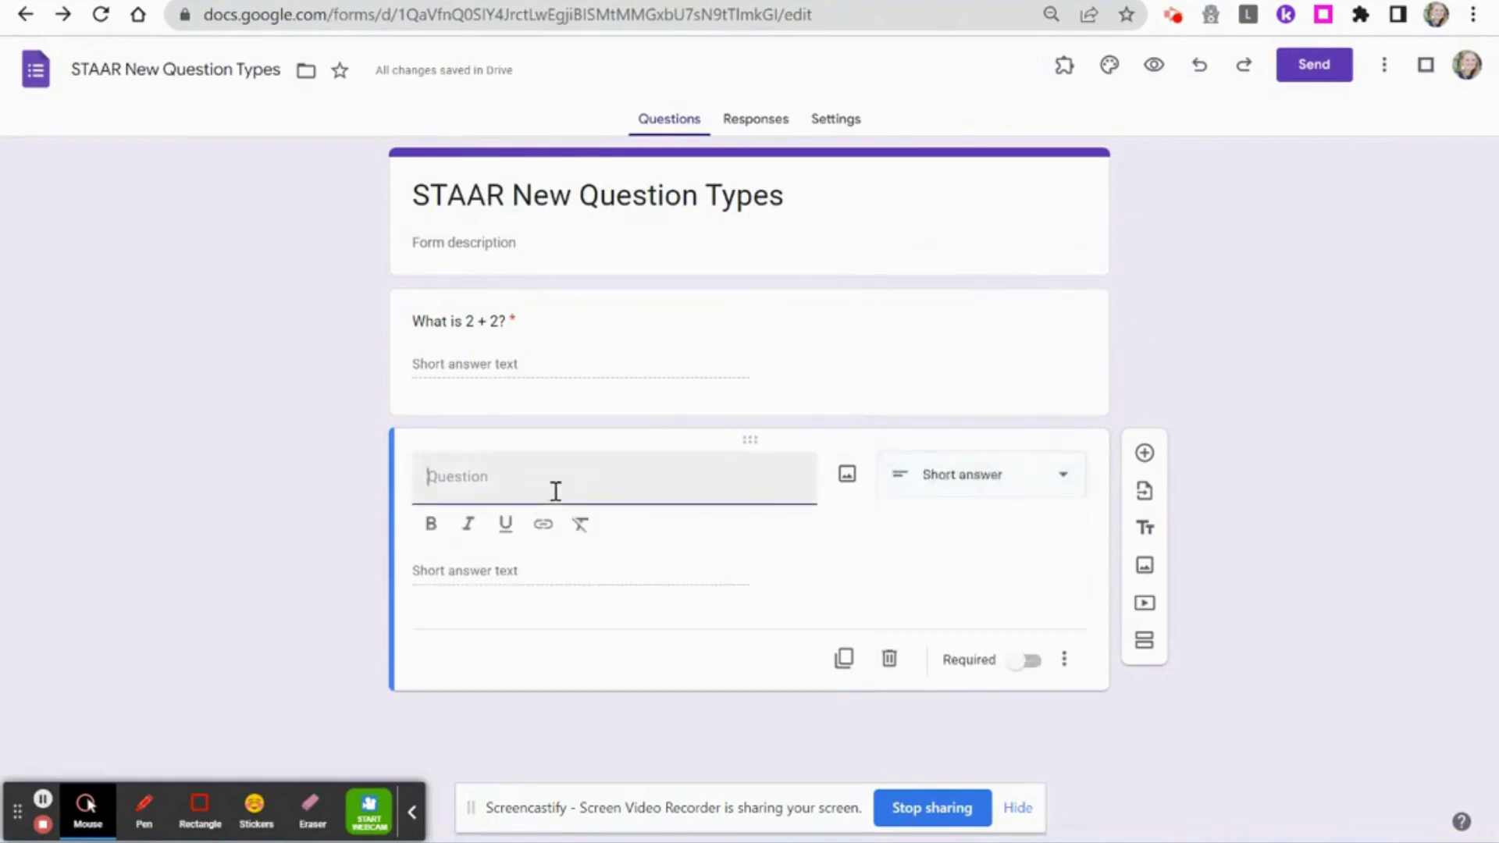
{"action": "type", "text": "What is "}
{"action": "type", "text": "2 + 2"}
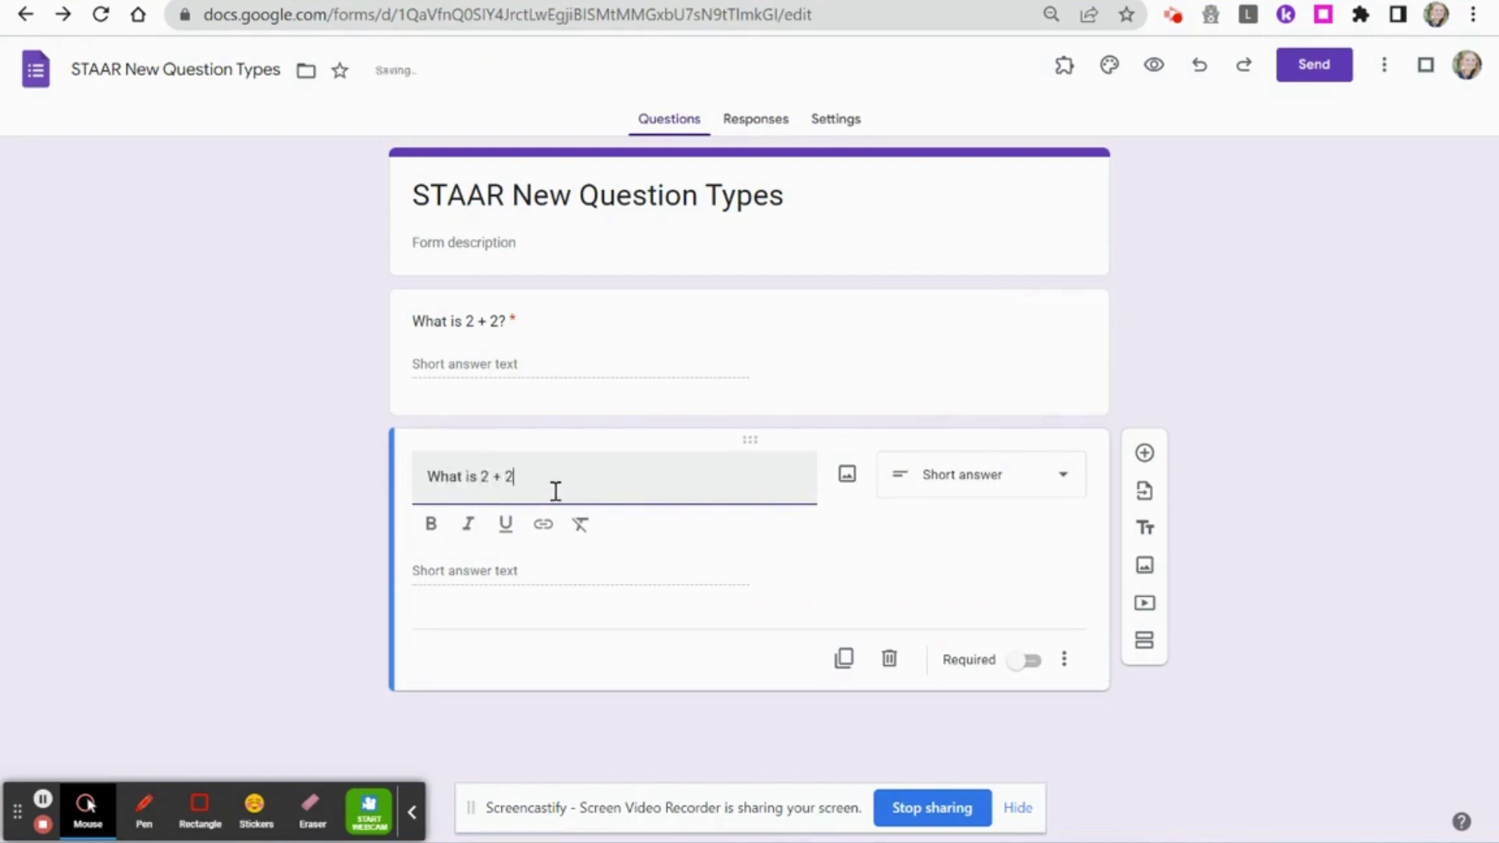
{"action": "type", "text": "?"}
{"action": "left_click", "coordinate": [440, 574]}
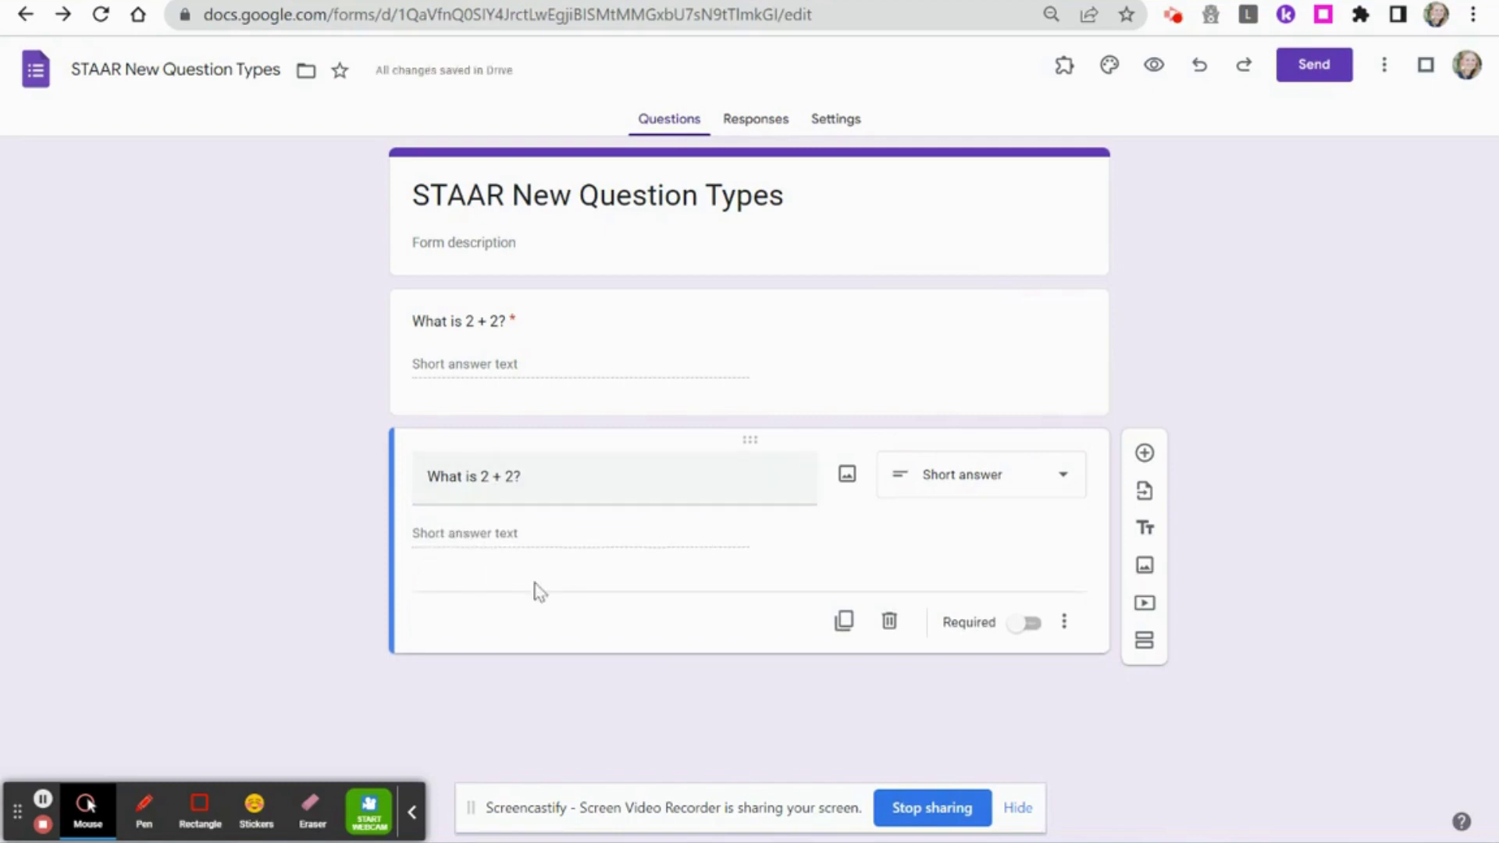
{"action": "left_click", "coordinate": [1029, 626]}
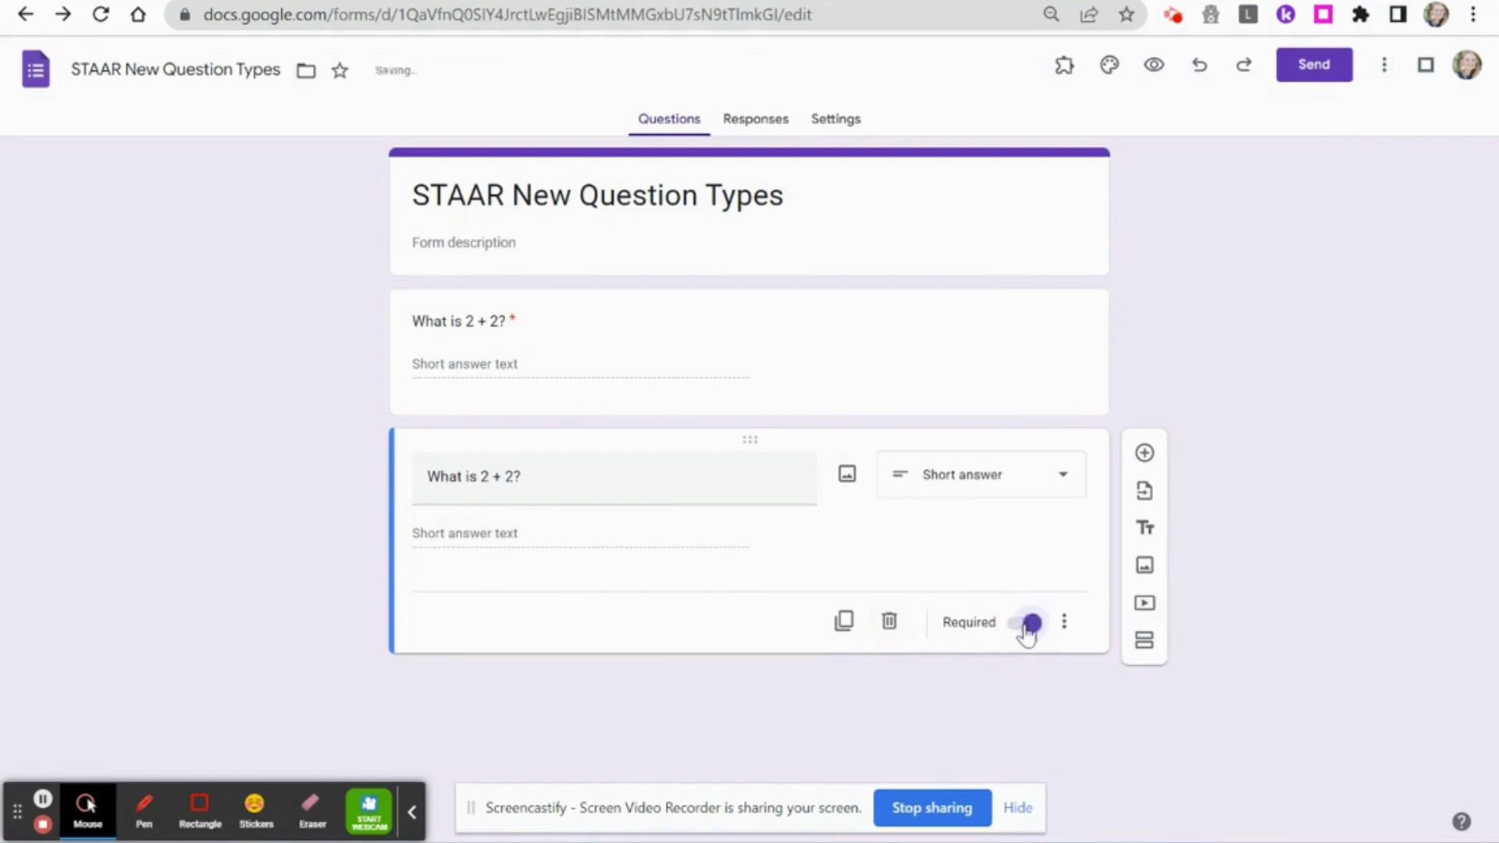